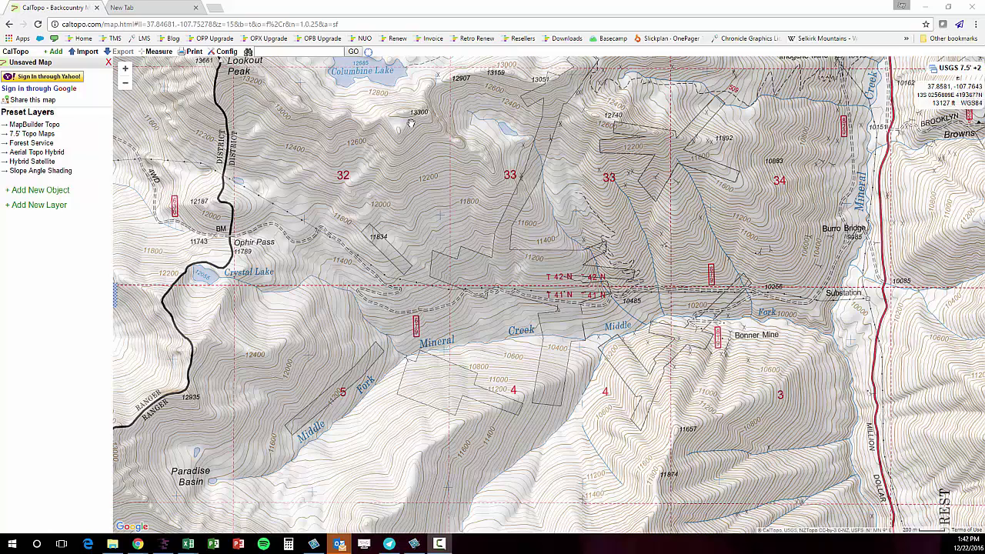
# Turn on the Fixed Slope Shading overlay on the USGS 7.5' topo map.
pyautogui.moveTo(935, 69)
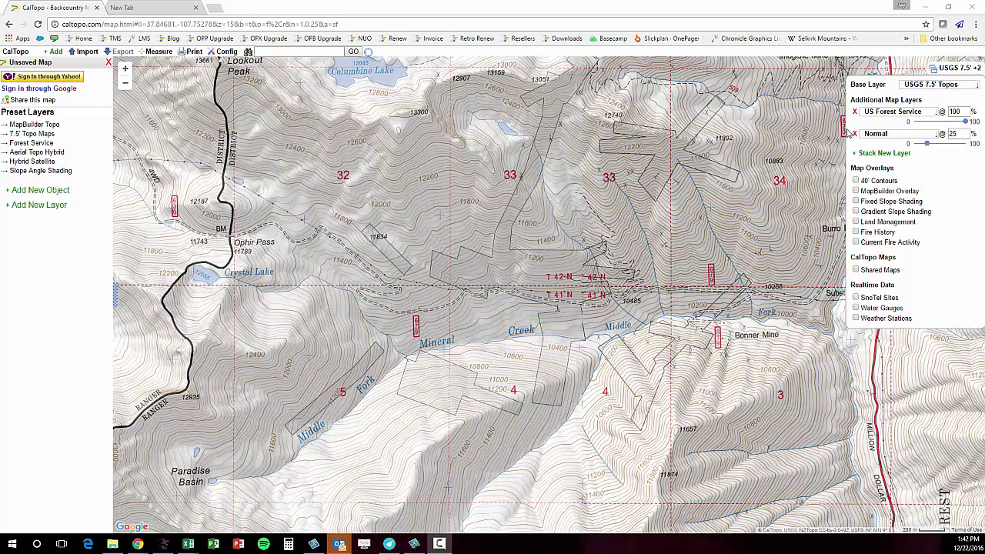
pyautogui.click(856, 202)
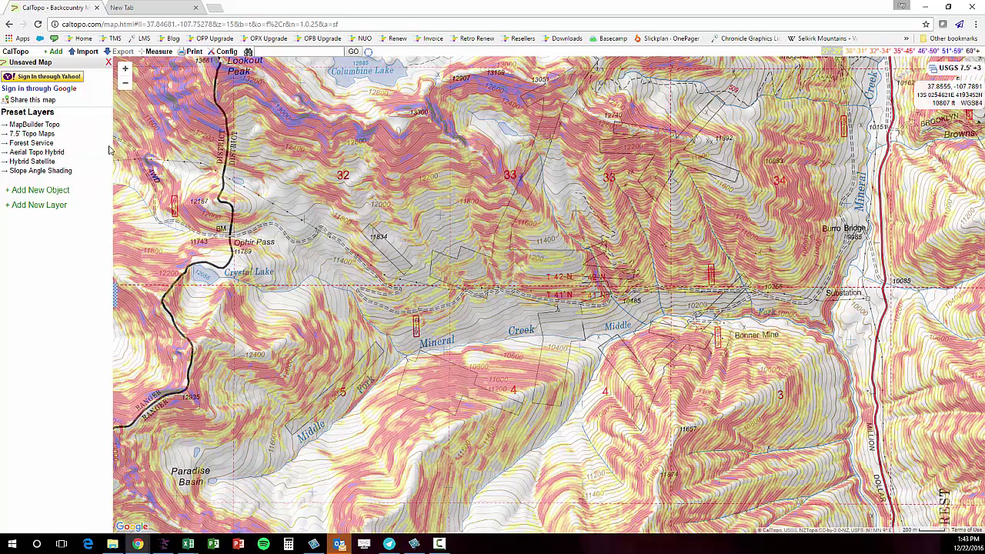
# Open the KMZ or MBTiles export page for the slope-shaded map.
pyautogui.click(194, 53)
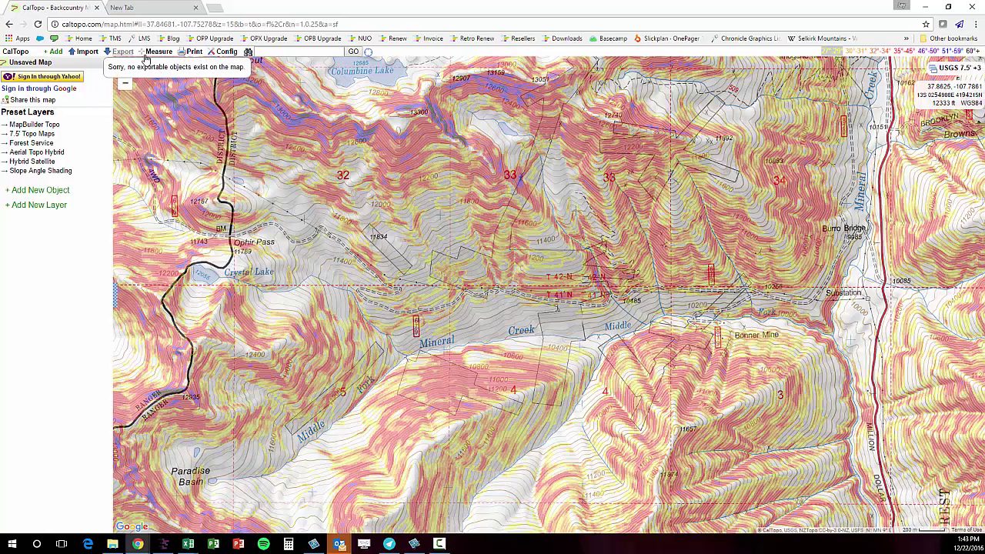
pyautogui.moveTo(191, 54)
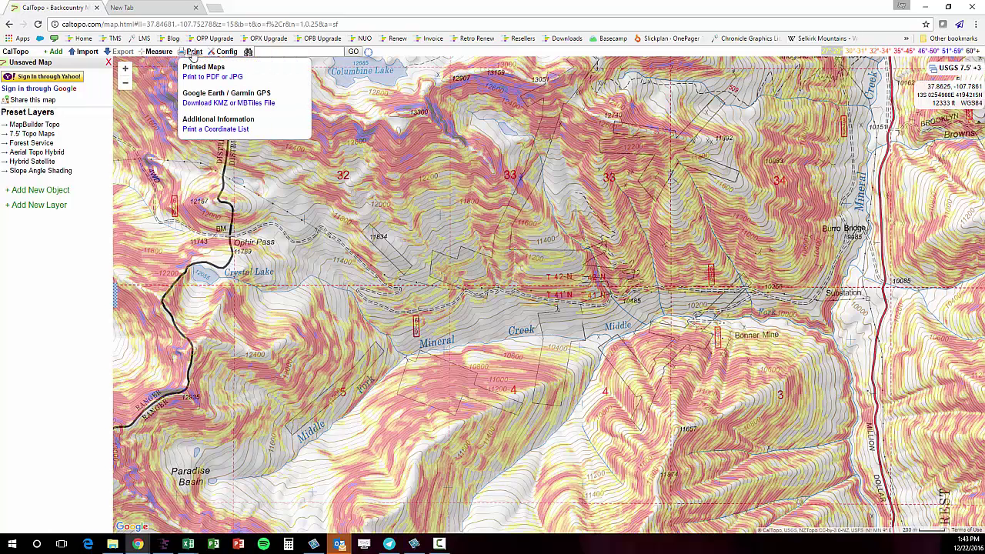
pyautogui.click(198, 103)
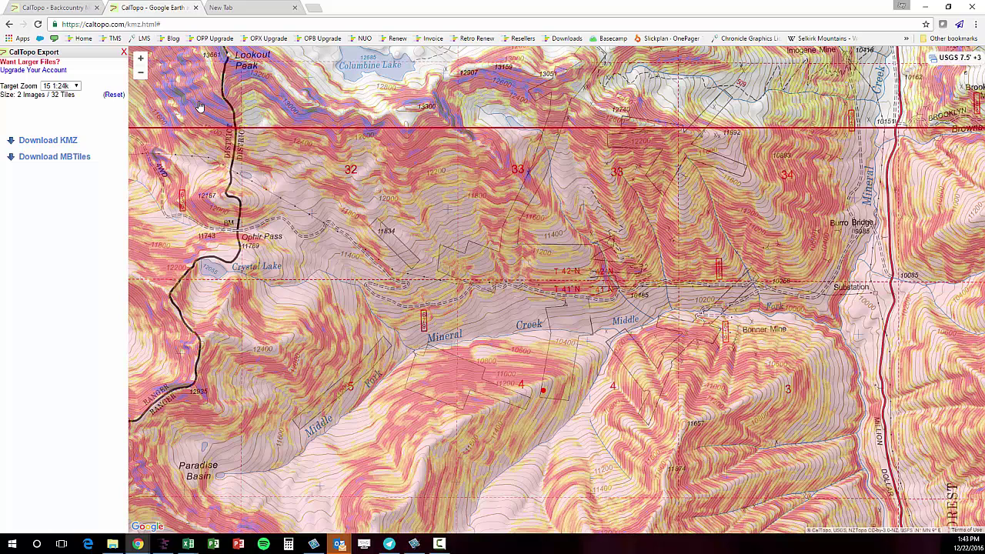
# Enlarge the export area northward into a square covering Middle Fork Mineral Creek and the basins north of it.
pyautogui.moveTo(937, 63)
pyautogui.scroll(-2, 560, 229)
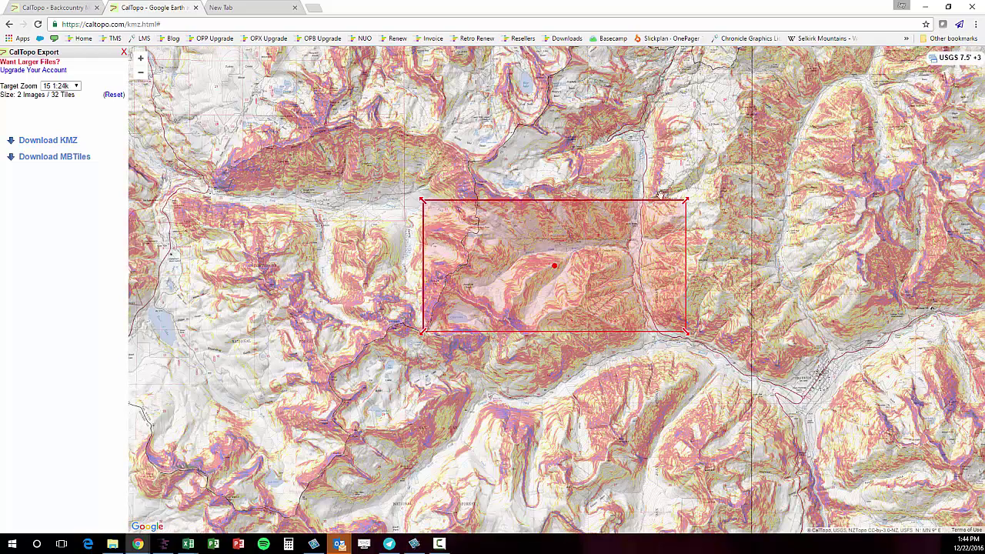
pyautogui.scroll(1, 613, 313)
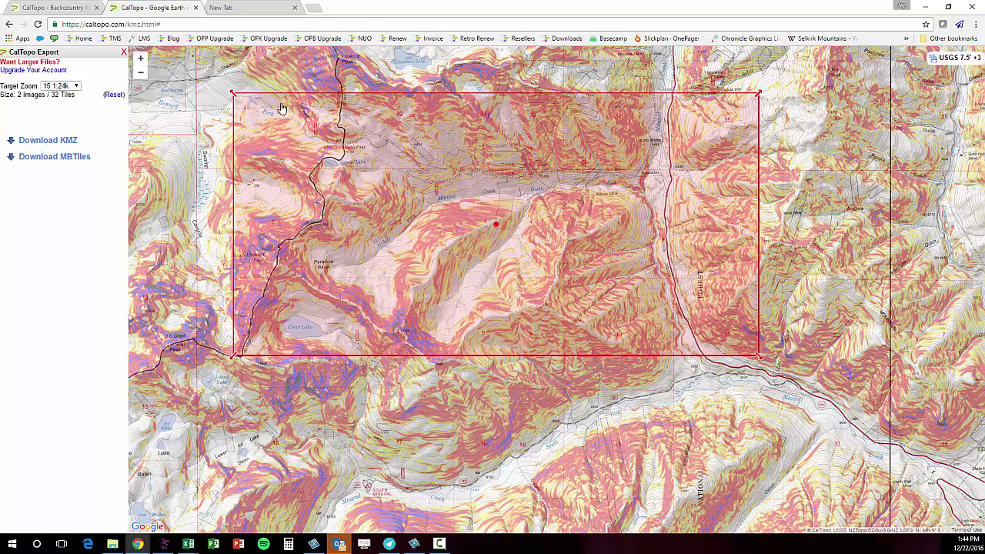
pyautogui.scroll(-1, 274, 116)
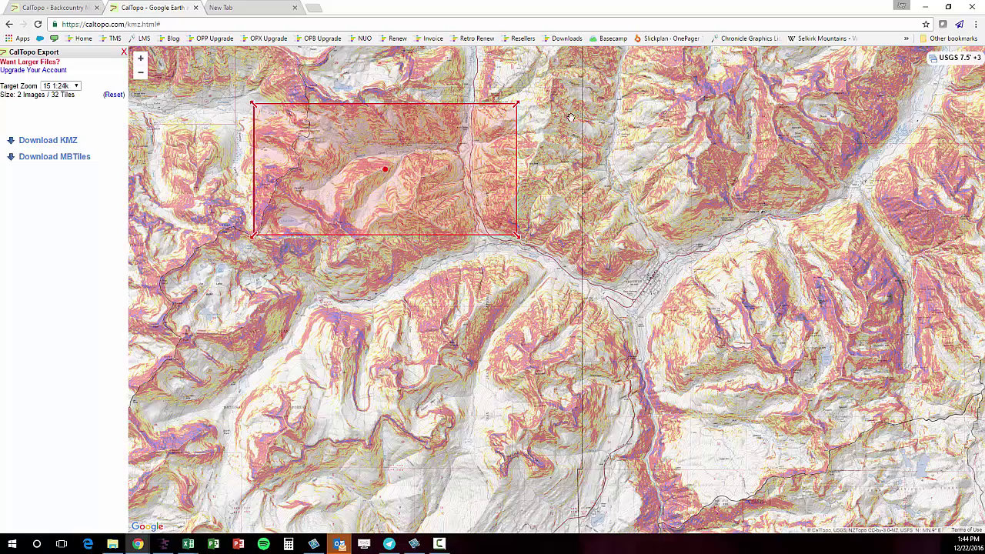
pyautogui.moveTo(244, 97); pyautogui.dragTo(304, 139)
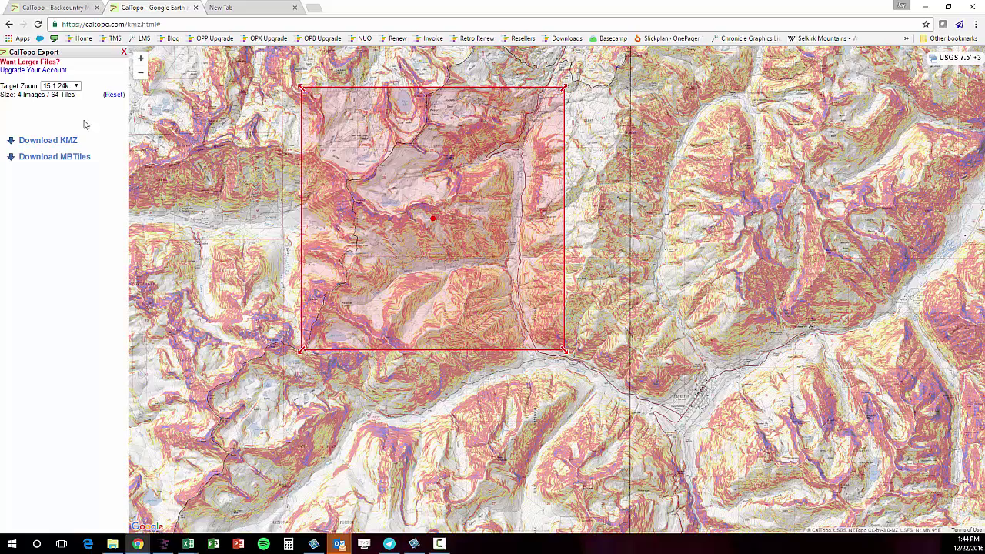
# Download the selected area as a KMZ file and open it in Google Earth, dismissing the start-up tip.
pyautogui.click(56, 143)
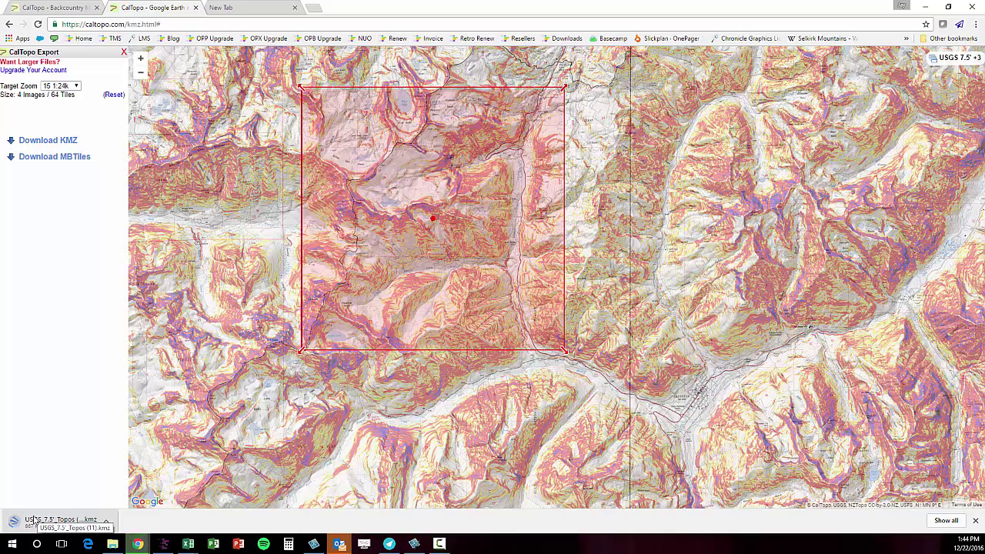
pyautogui.click(34, 520)
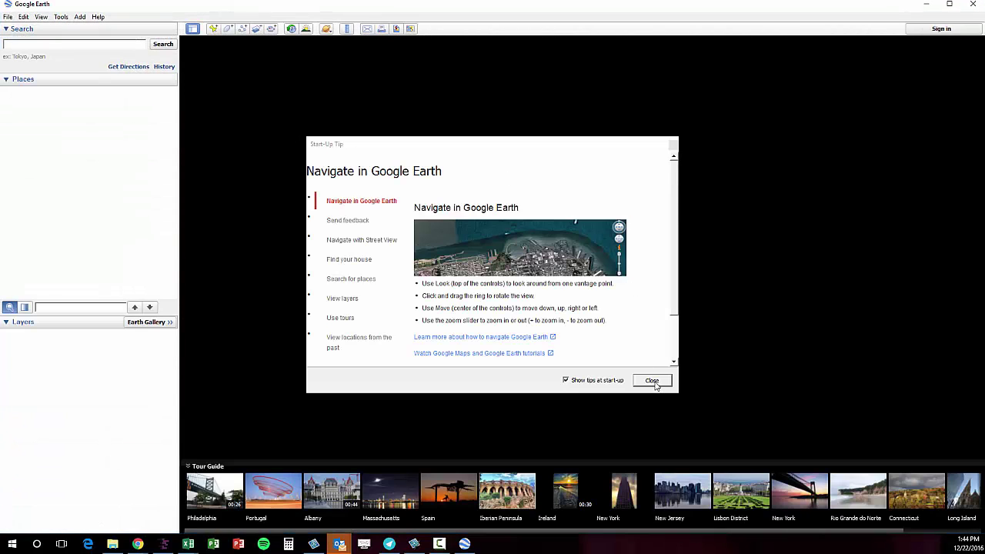
pyautogui.click(654, 383)
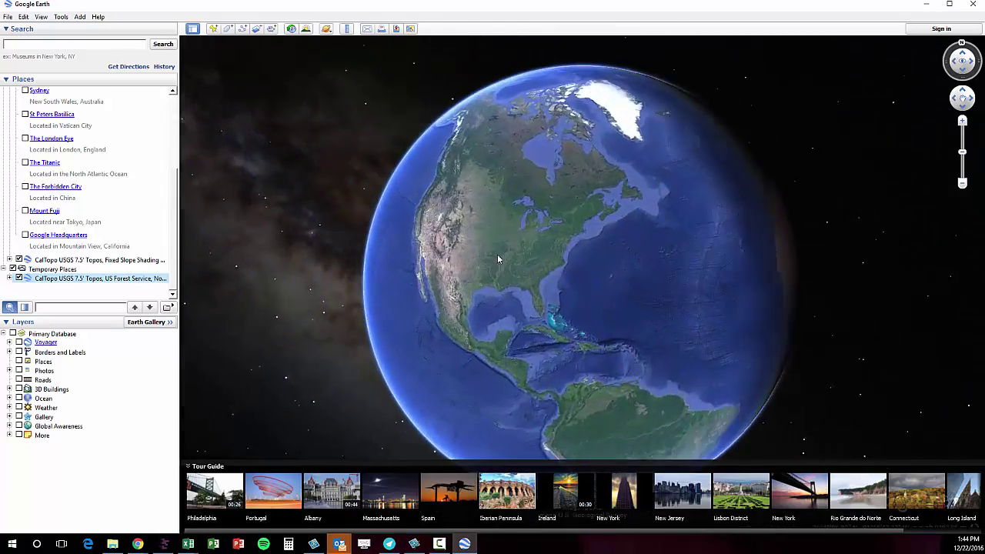
# Locate the imported CalTopo overlay on the globe and examine its slope shading around Silver Cloud Mine and Chattanooga.
pyautogui.scroll(8, 498, 250)
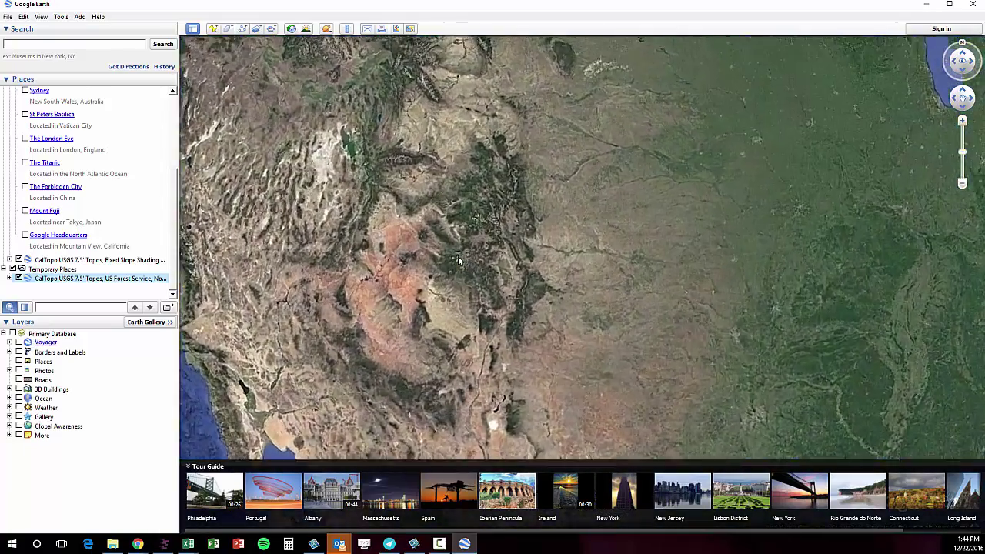
pyautogui.scroll(5, 461, 263)
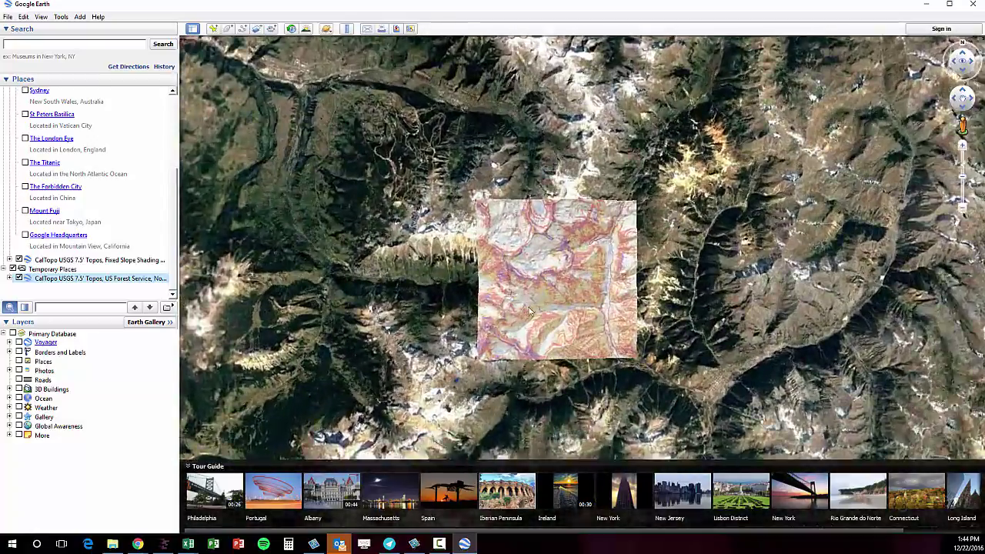
pyautogui.scroll(5, 530, 310)
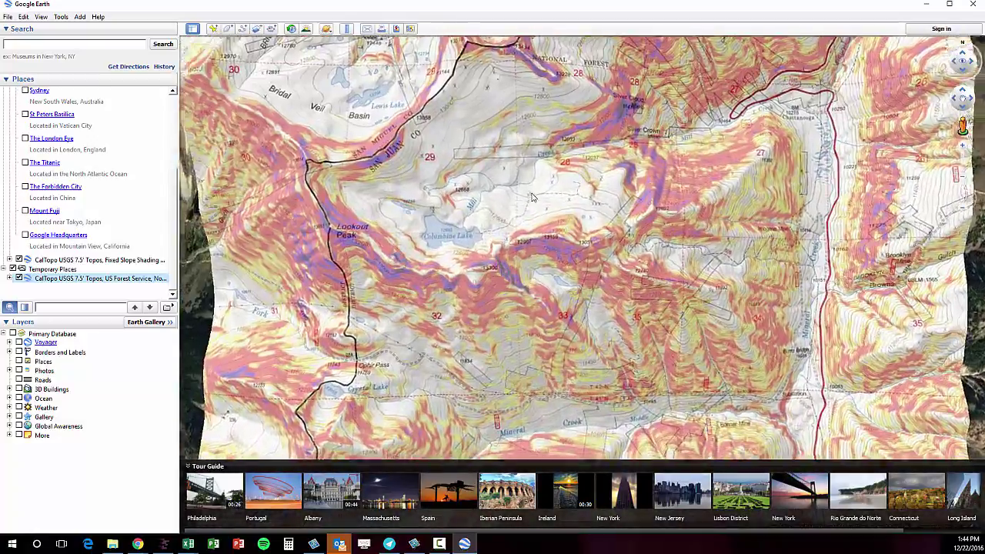
pyautogui.moveTo(961, 177); pyautogui.dragTo(968, 190)
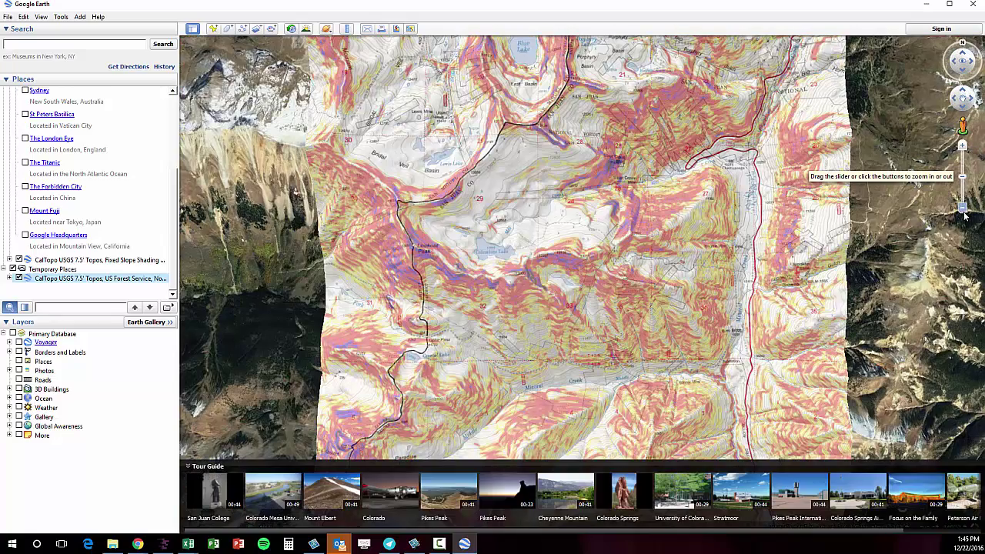
pyautogui.click(961, 146)
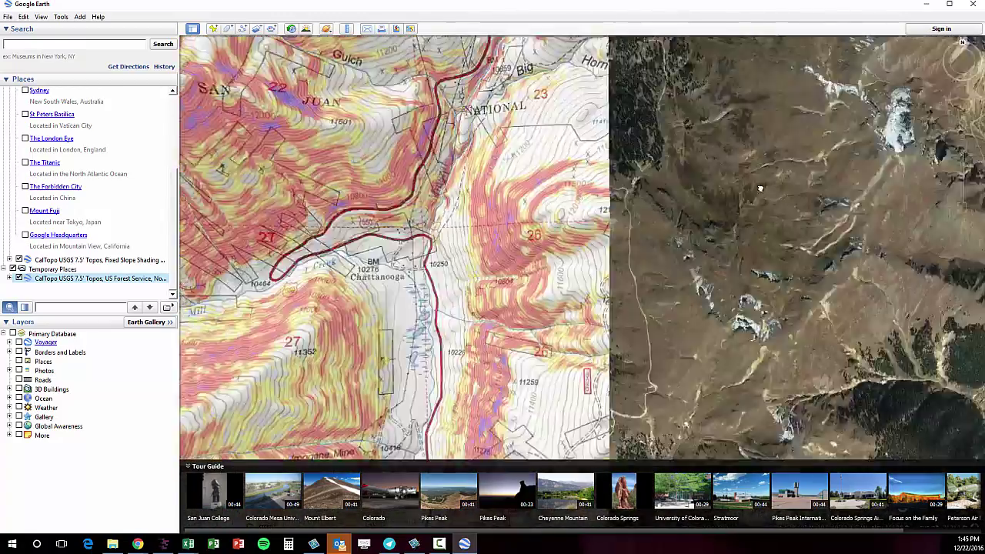
pyautogui.moveTo(760, 188); pyautogui.dragTo(923, 163)
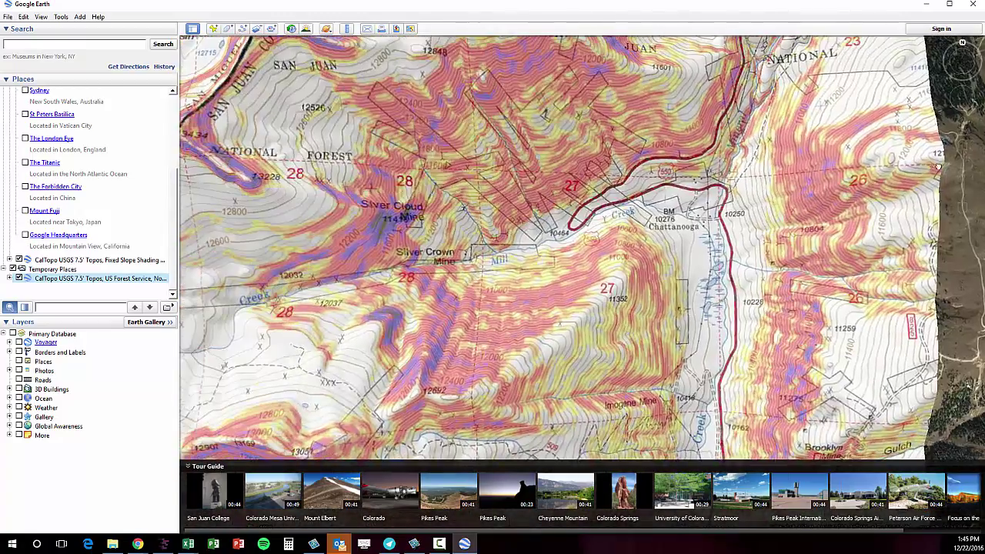
pyautogui.moveTo(489, 229); pyautogui.dragTo(529, 280)
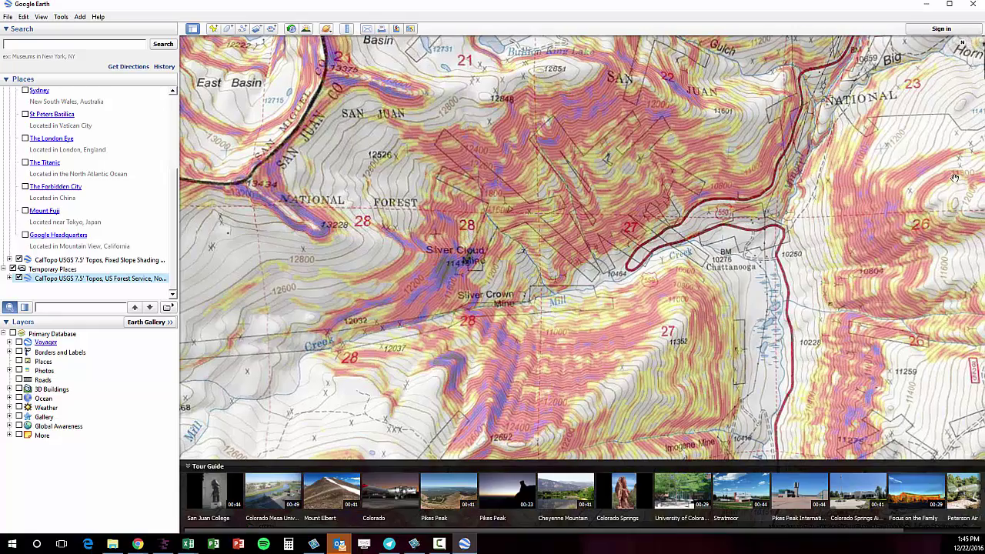
pyautogui.click(963, 209)
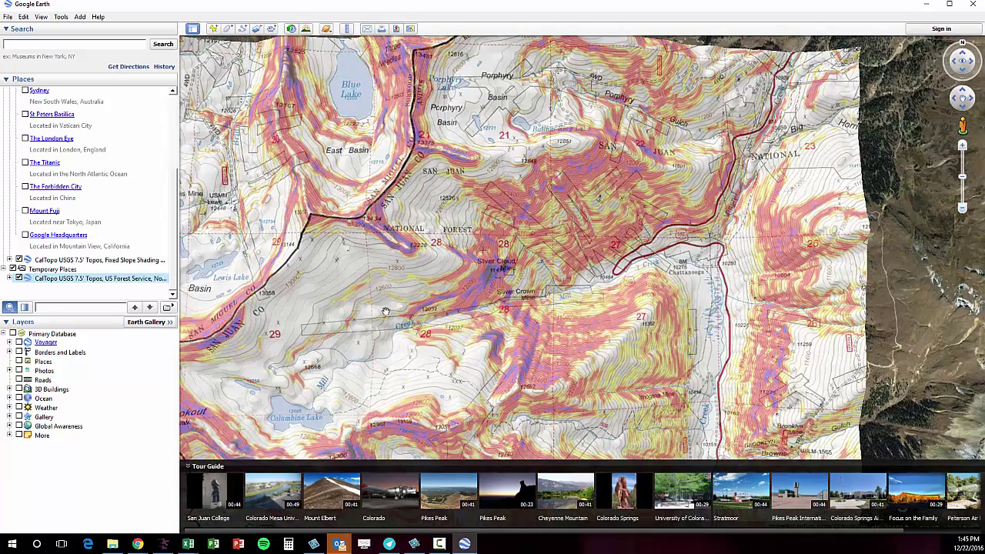
# Examine the slope shading in rotated 3D view around Middle Fork Mineral Creek, Clear Lake and Paradise Basin.
pyautogui.moveTo(360, 245); pyautogui.dragTo(440, 102)
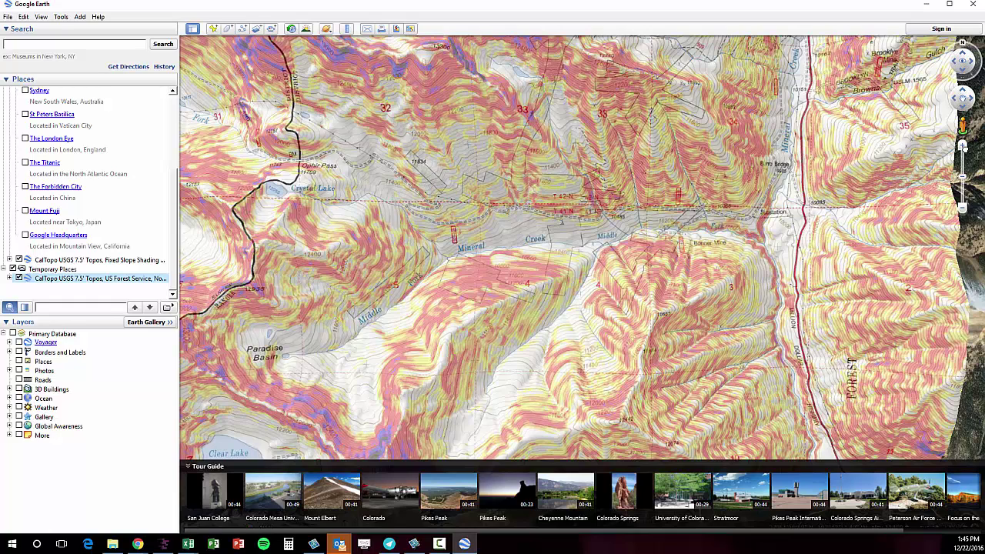
pyautogui.click(961, 146)
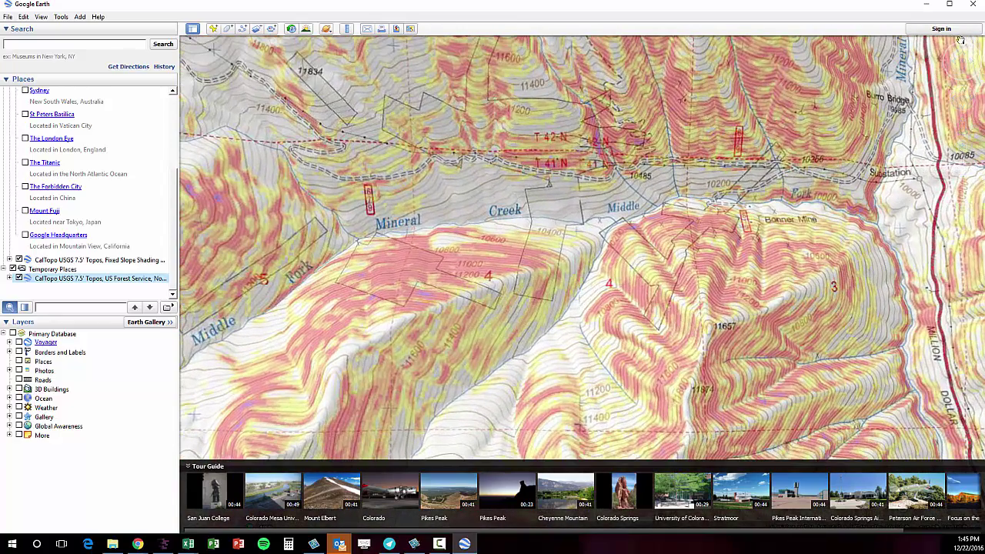
pyautogui.moveTo(962, 46); pyautogui.dragTo(979, 69)
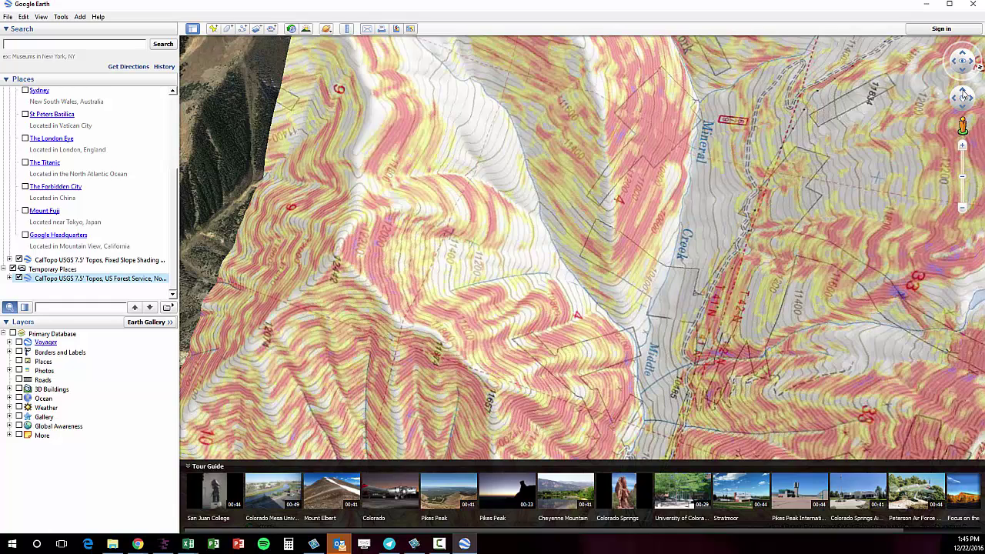
pyautogui.moveTo(963, 94); pyautogui.dragTo(963, 92)
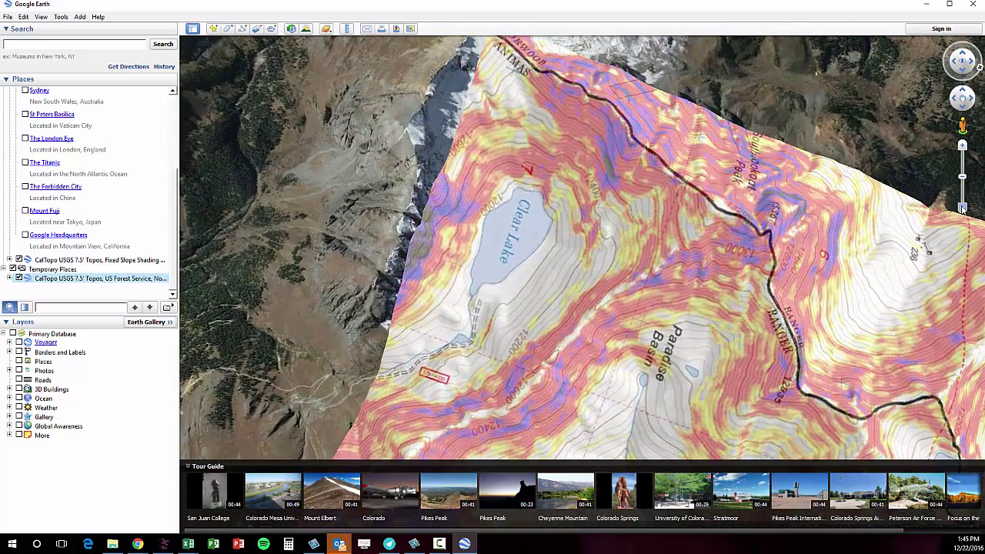
pyautogui.moveTo(829, 389); pyautogui.dragTo(715, 69)
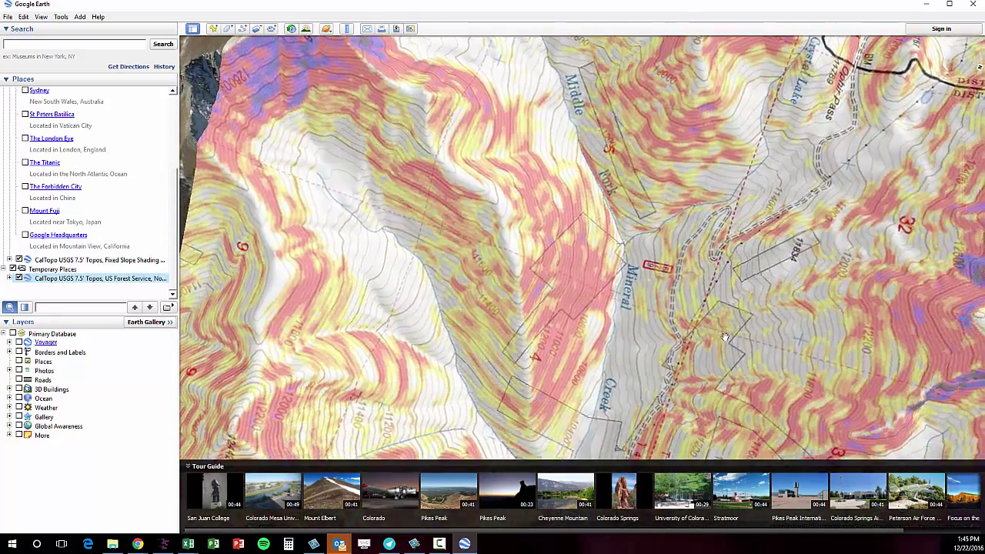
pyautogui.moveTo(726, 329); pyautogui.dragTo(787, 37)
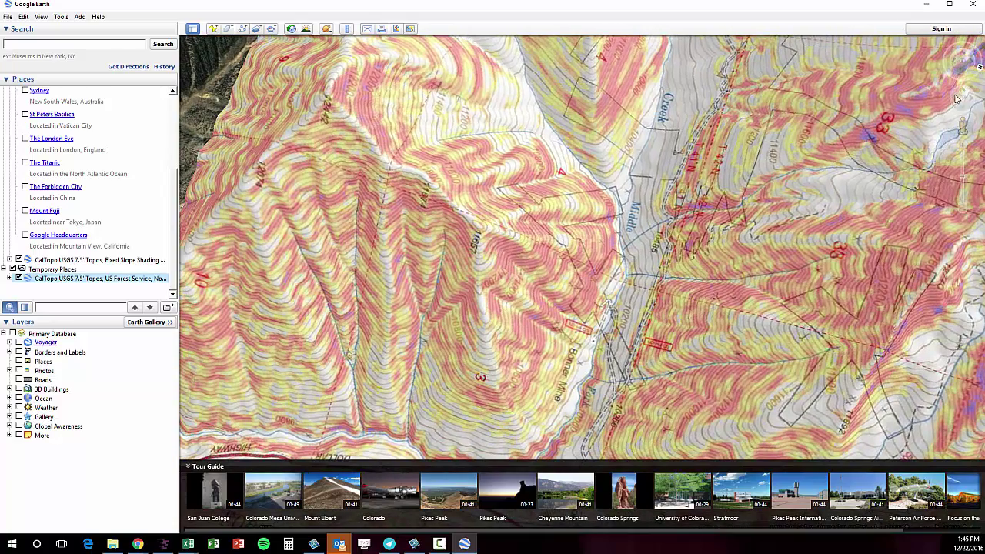
# Inspect the shaded slopes above the valley road close up, between Bonner Mine and the substation.
pyautogui.moveTo(965, 94); pyautogui.dragTo(962, 94)
pyautogui.moveTo(857, 408); pyautogui.dragTo(856, 161)
pyautogui.moveTo(856, 416); pyautogui.dragTo(856, 146)
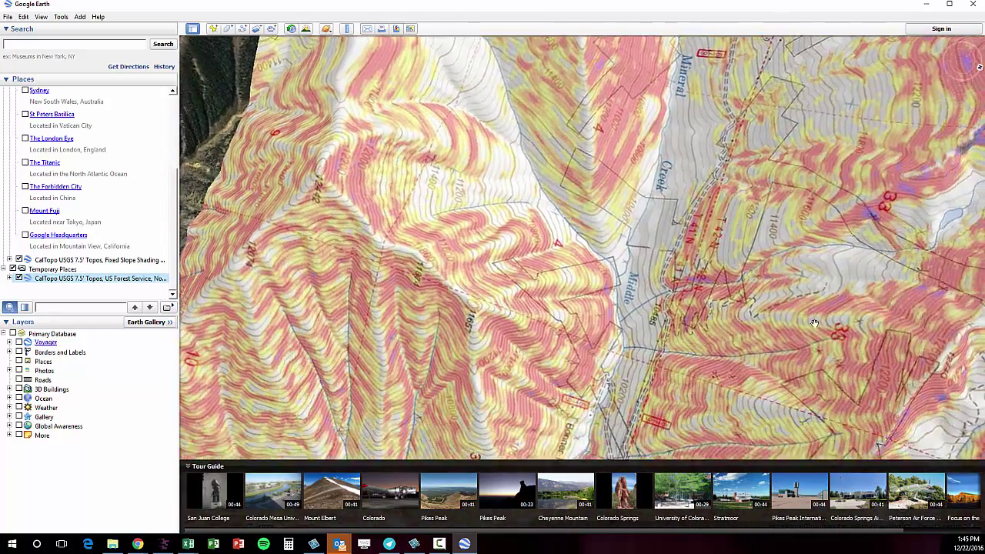
pyautogui.moveTo(856, 439); pyautogui.dragTo(874, 397)
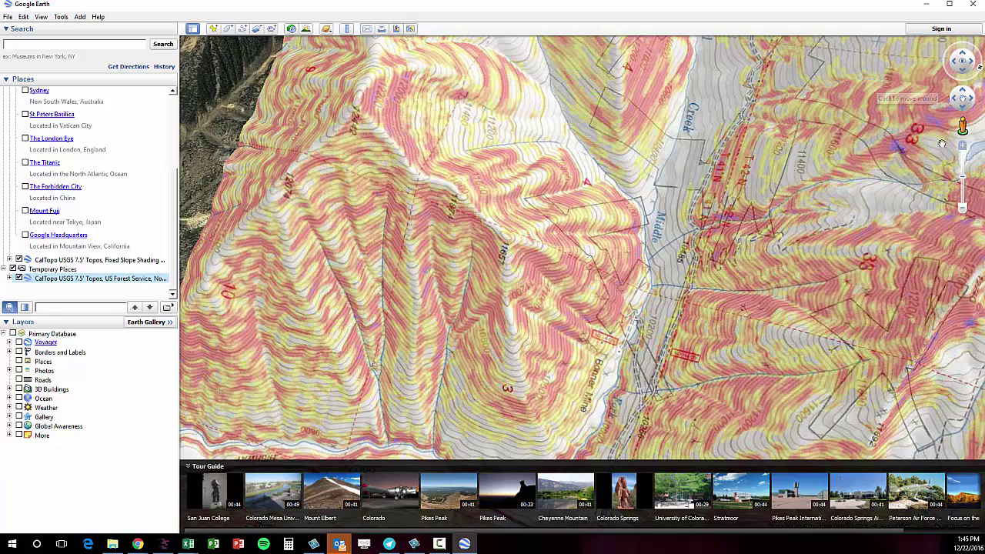
pyautogui.moveTo(962, 147); pyautogui.dragTo(962, 146)
pyautogui.moveTo(867, 146); pyautogui.dragTo(738, 54)
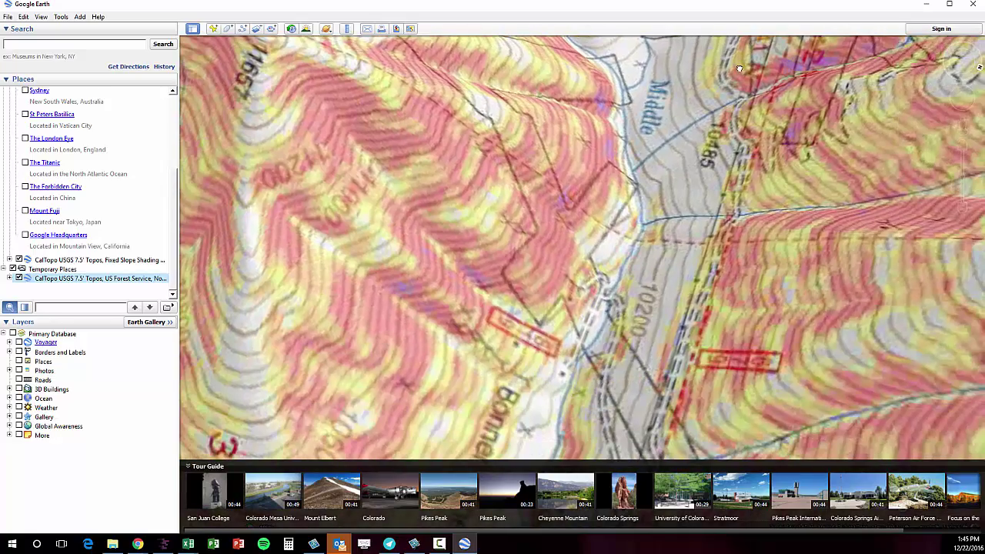
pyautogui.moveTo(727, 277); pyautogui.dragTo(800, 46)
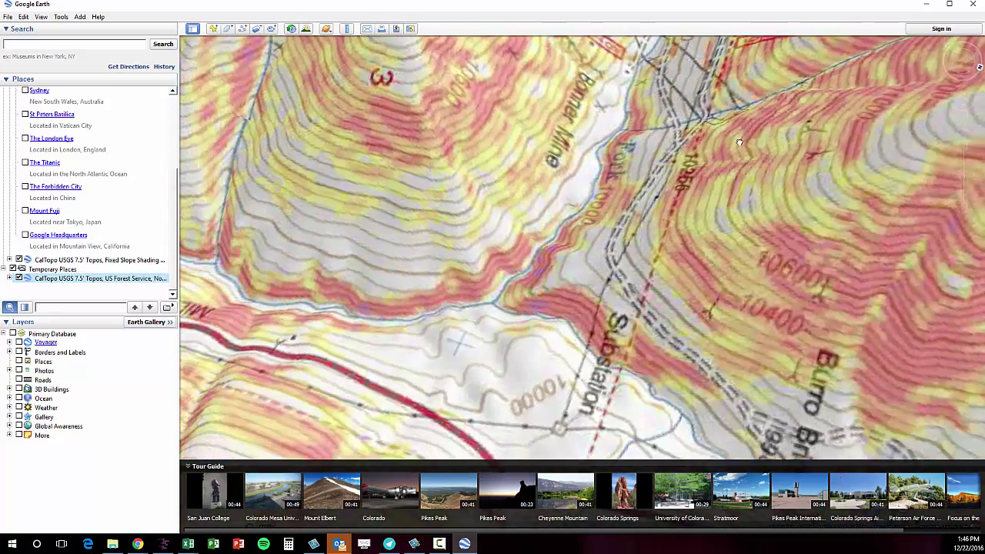
pyautogui.moveTo(769, 138); pyautogui.dragTo(731, 354)
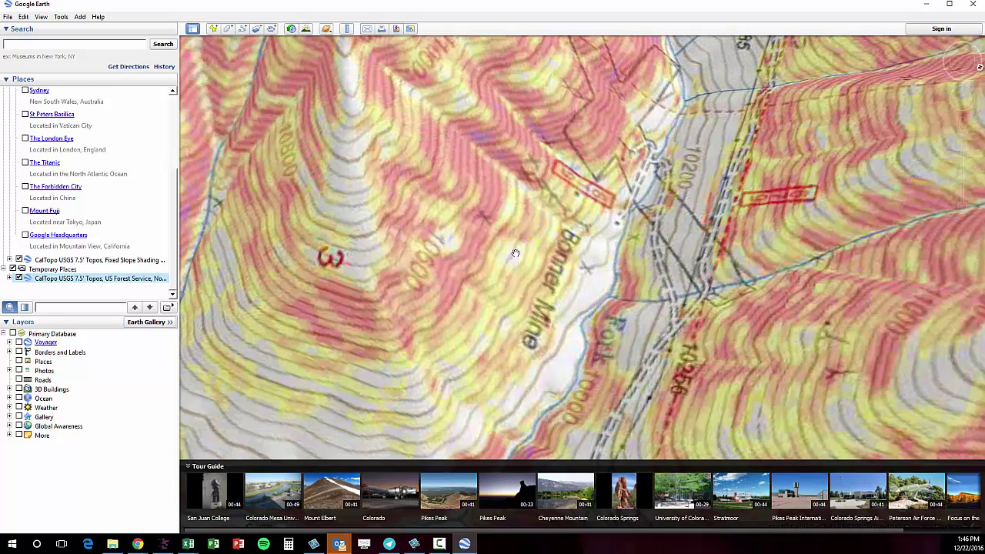
pyautogui.moveTo(795, 169); pyautogui.dragTo(787, 202)
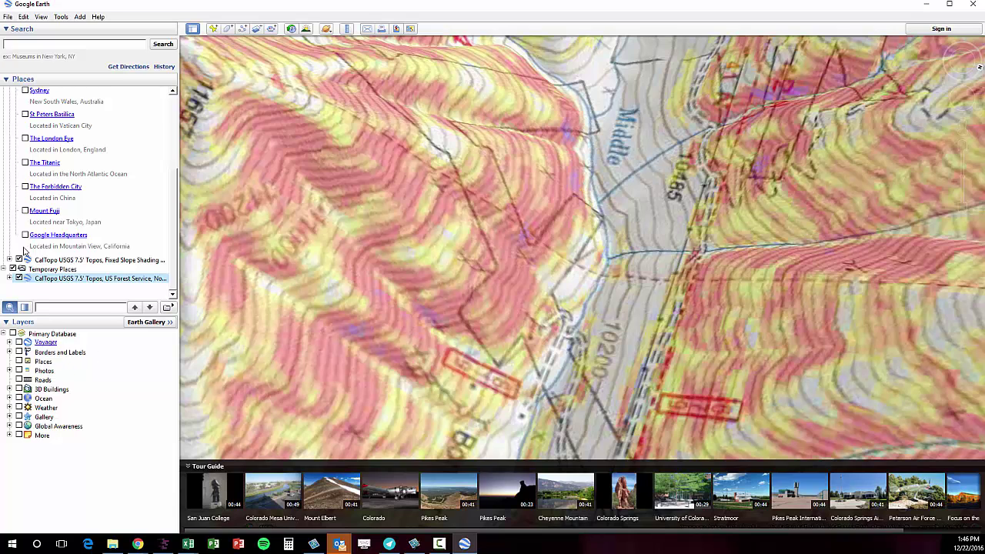
# Hide the temporary CalTopo US Forest Service overlay to inspect the satellite imagery of the gully above the road, and show the overlay again.
pyautogui.click(19, 278)
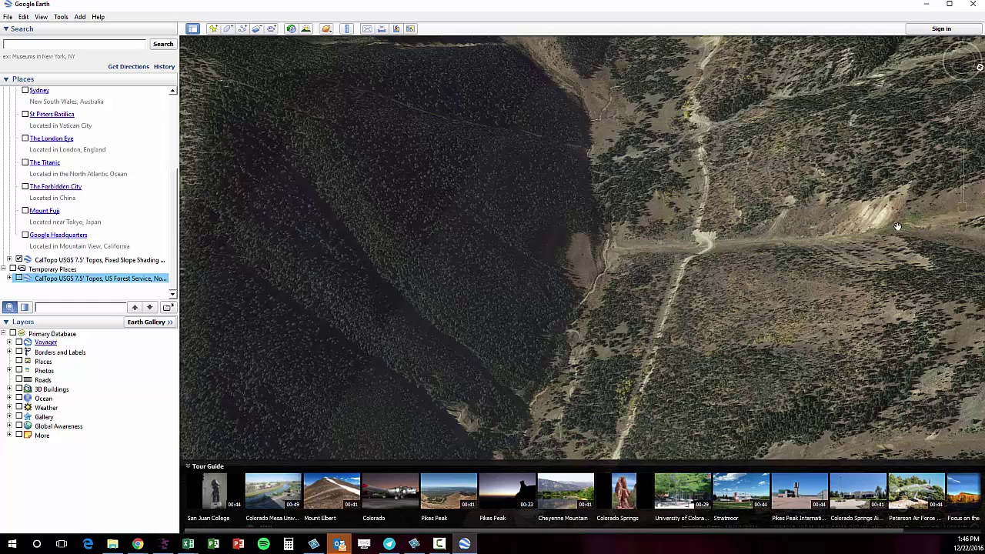
pyautogui.moveTo(892, 203); pyautogui.dragTo(694, 213)
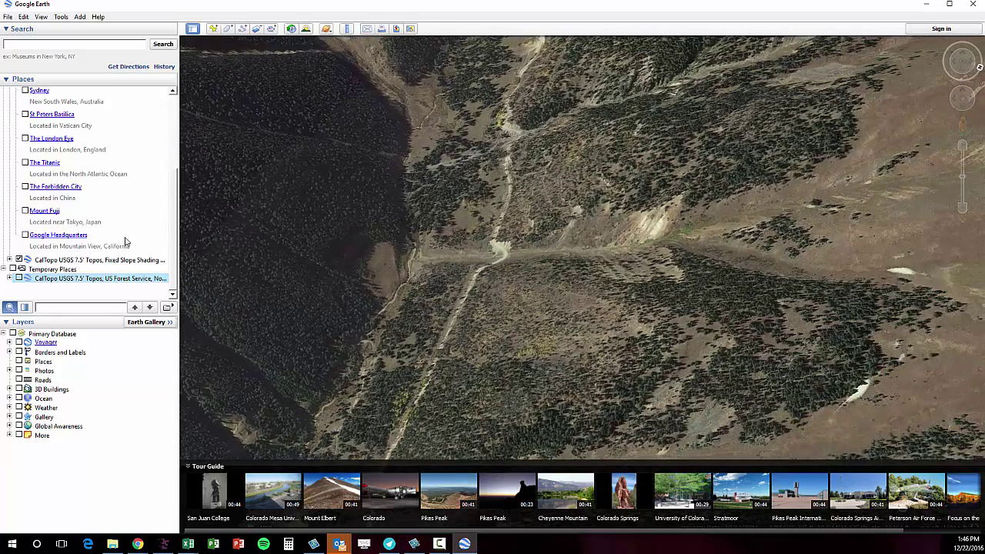
pyautogui.click(18, 279)
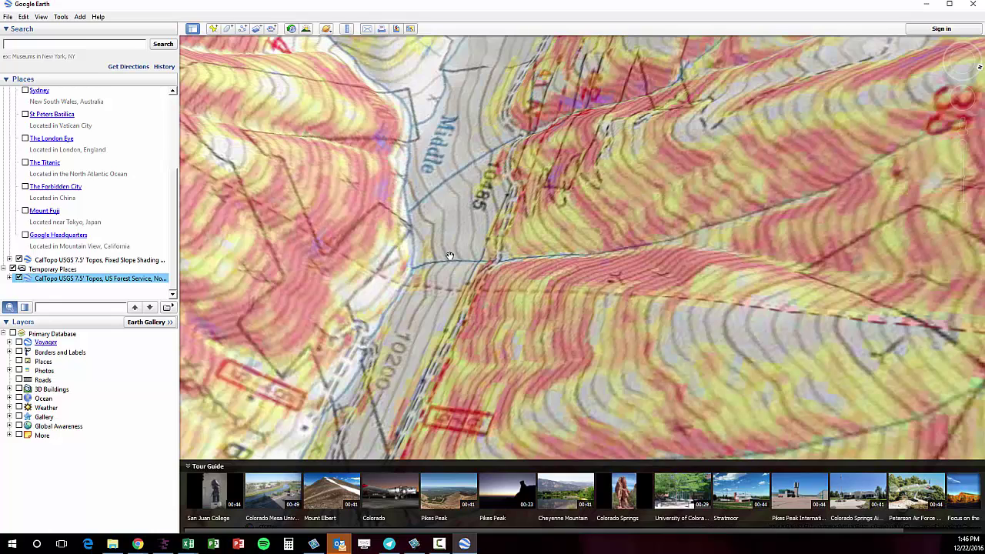
# Hide the temporary US Forest Service overlay, follow the road up the valley on the satellite imagery, and show the overlay again.
pyautogui.click(18, 279)
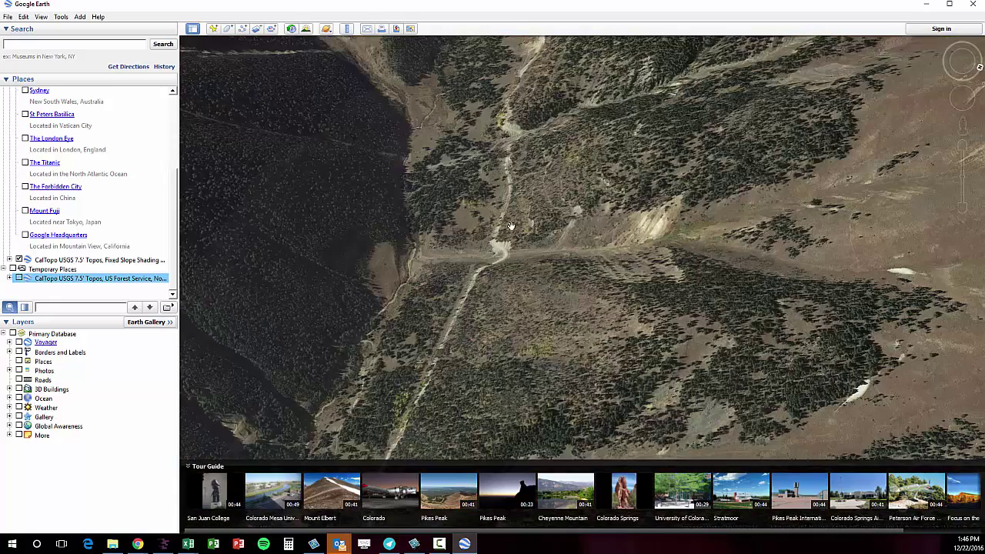
pyautogui.moveTo(633, 131); pyautogui.dragTo(671, 303)
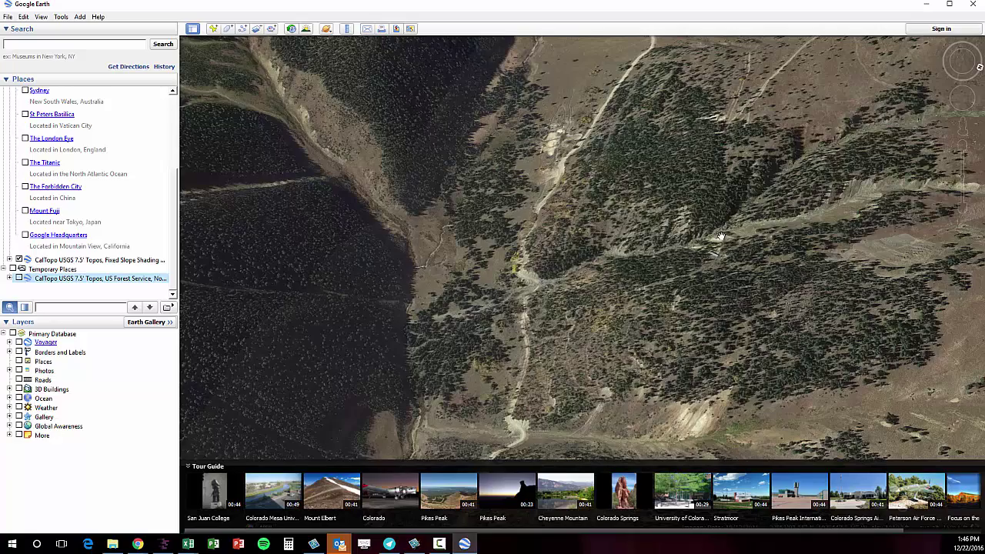
pyautogui.moveTo(611, 175); pyautogui.dragTo(625, 344)
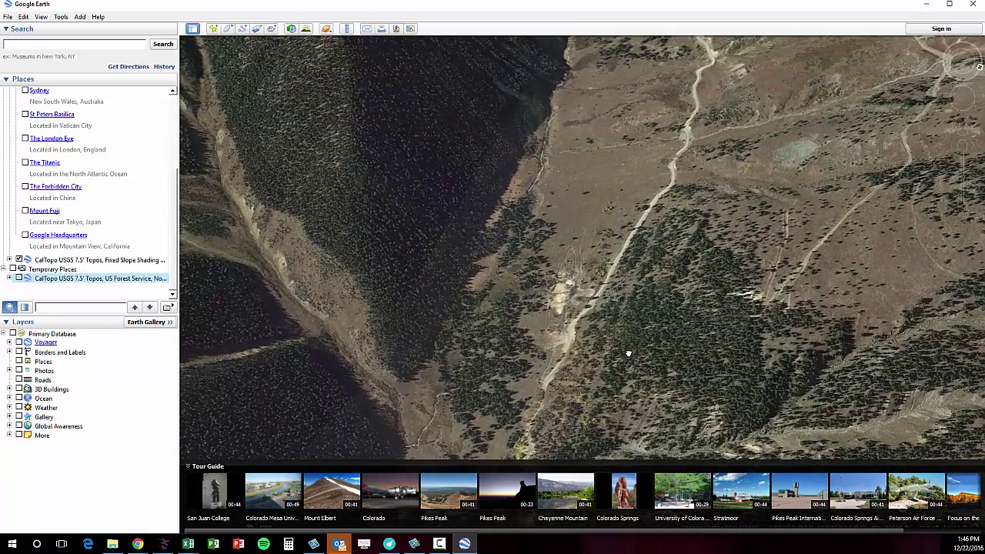
pyautogui.moveTo(732, 139); pyautogui.dragTo(714, 275)
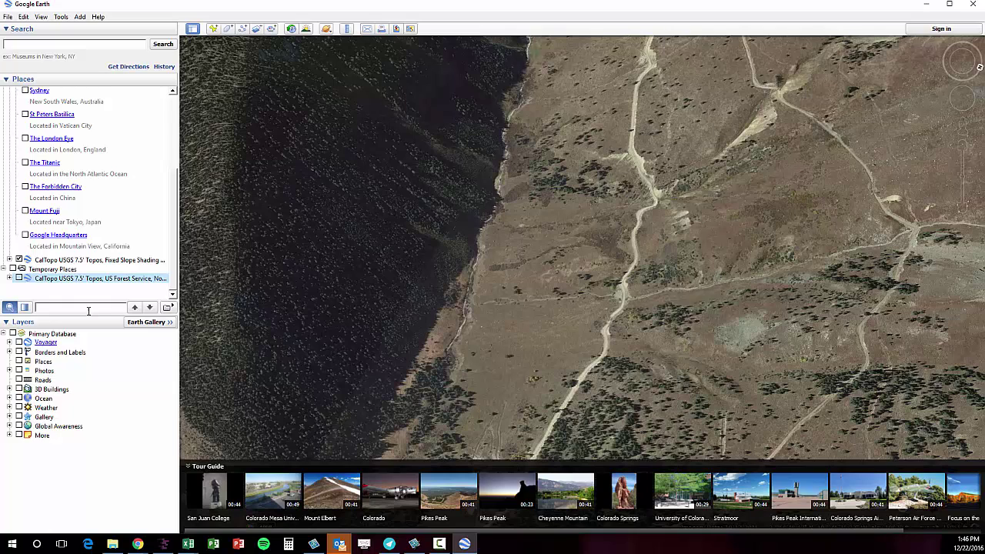
pyautogui.click(18, 279)
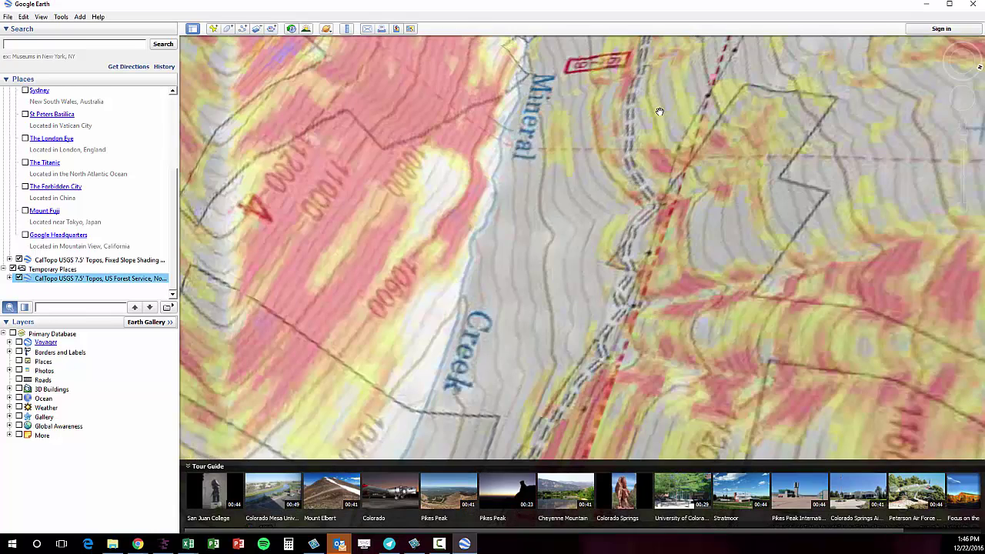
# Examine the slope shading on the ridge west of Mineral Creek and up the Middle Fork drainage.
pyautogui.click(962, 211)
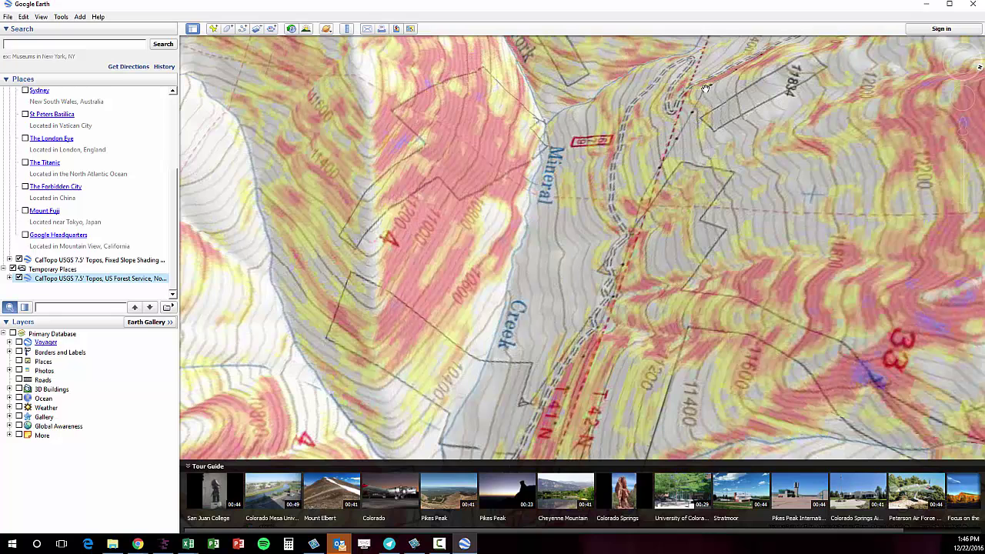
pyautogui.moveTo(566, 106); pyautogui.dragTo(718, 123)
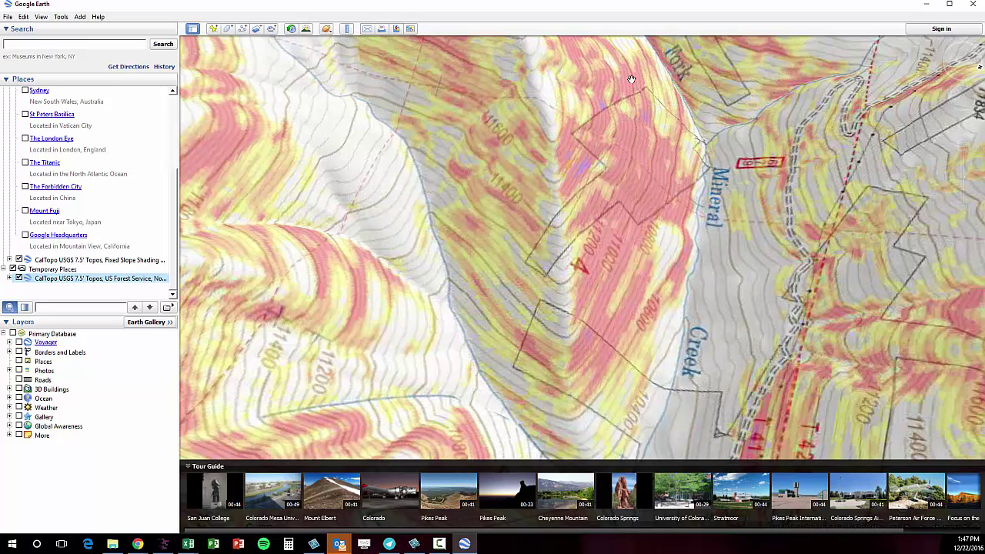
pyautogui.moveTo(675, 76); pyautogui.dragTo(719, 417)
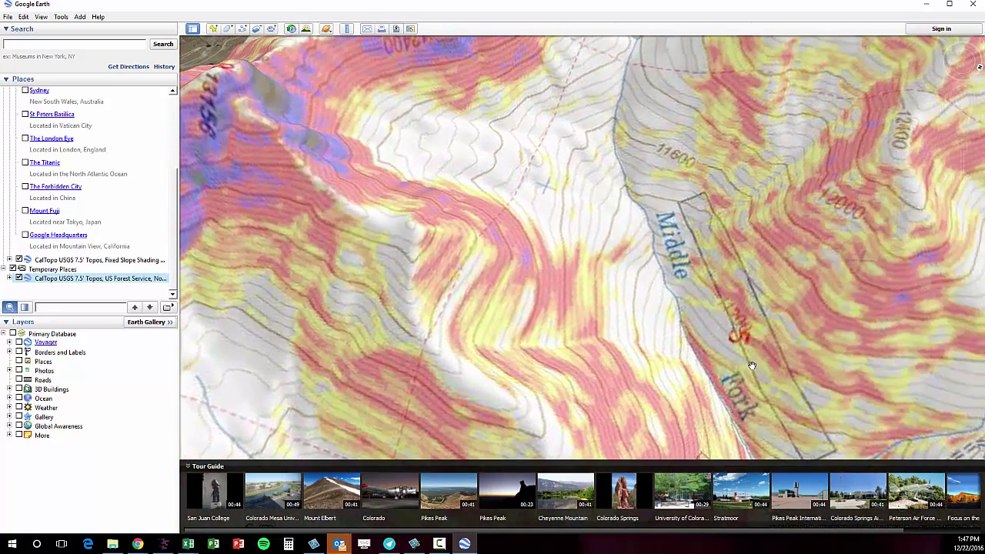
pyautogui.moveTo(775, 120); pyautogui.dragTo(700, 107)
pyautogui.moveTo(758, 311); pyautogui.dragTo(728, 80)
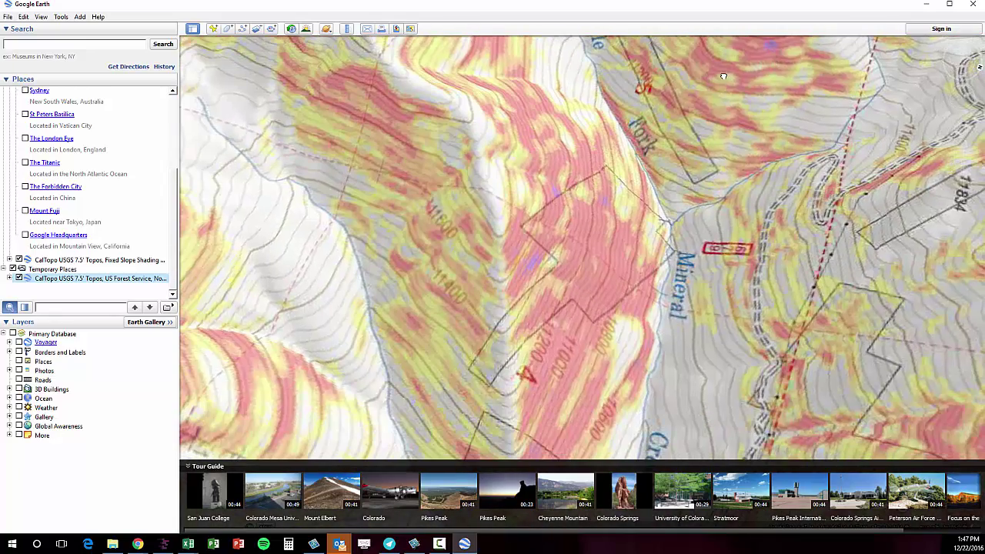
pyautogui.moveTo(860, 263); pyautogui.dragTo(857, 154)
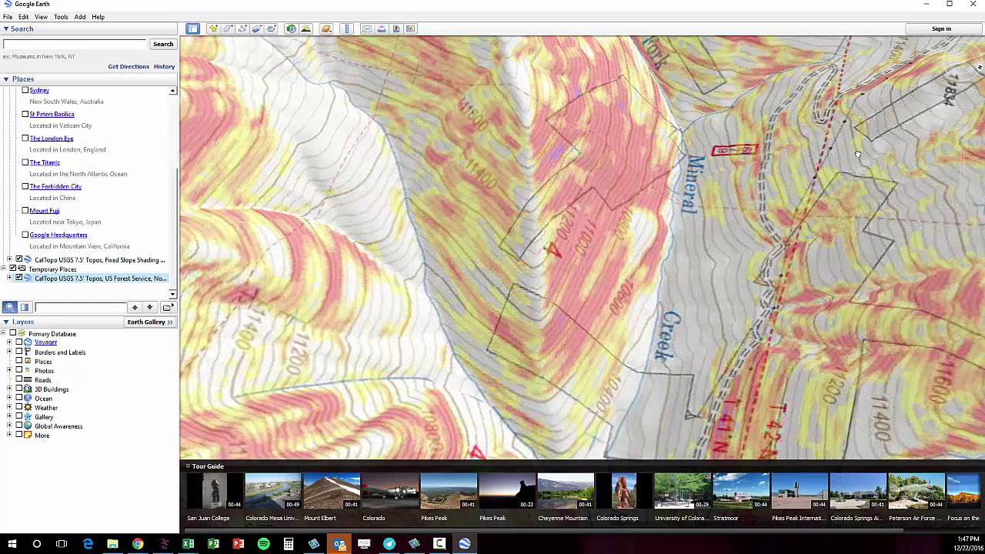